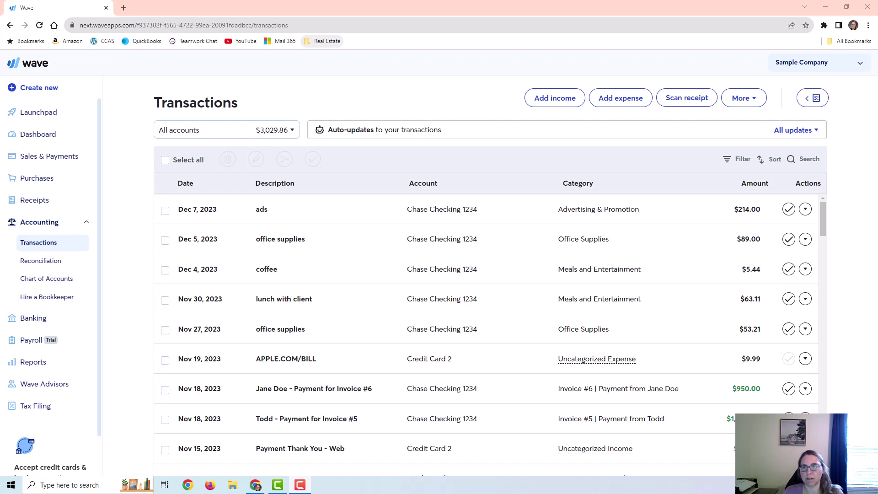
Add a new expense with the description "coffee with client paid with personal funds".
{"action": "left_click", "coordinate": [738, 103]}
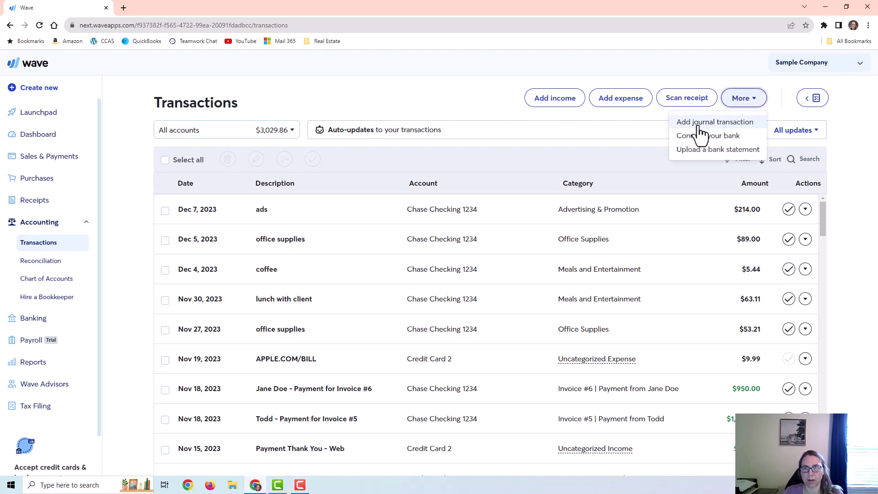
{"action": "left_click", "coordinate": [625, 105]}
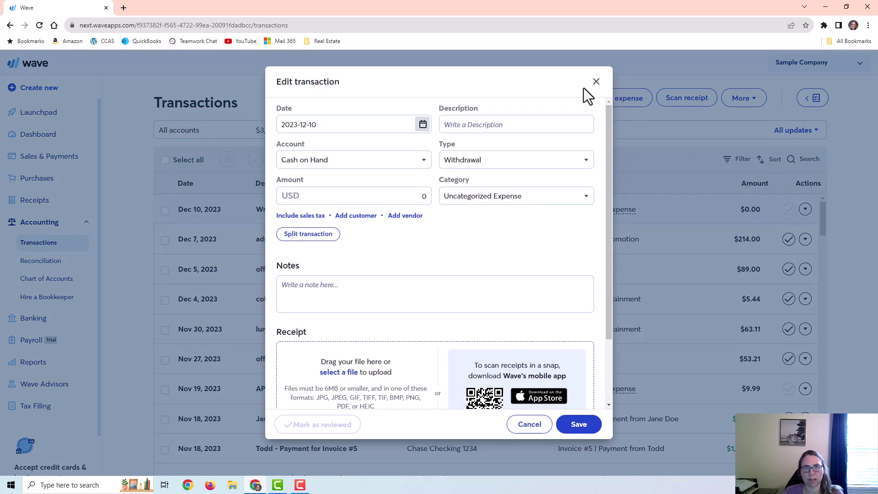
{"action": "left_click", "coordinate": [480, 124]}
{"action": "type", "text": "c"}
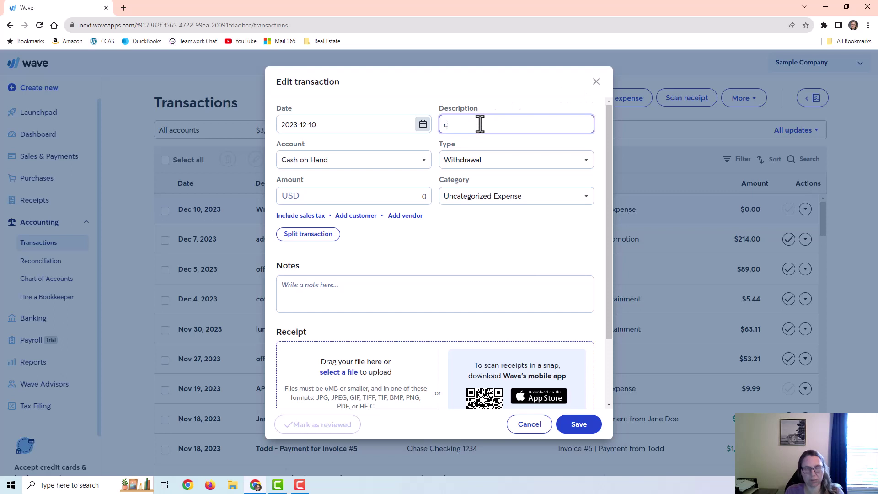
{"action": "type", "text": "offee with client paid with personal funds"}
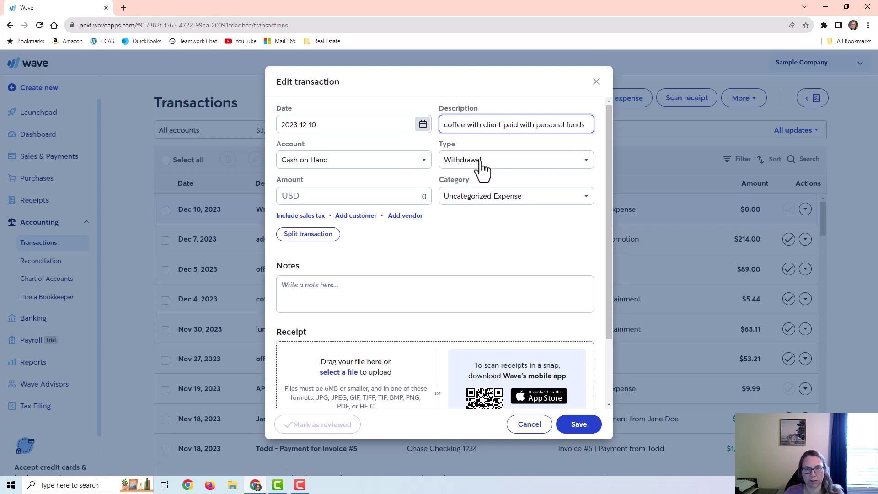
Set the expense's category to Meals and Entertainment and its amount to 10 USD.
{"action": "left_click", "coordinate": [489, 198]}
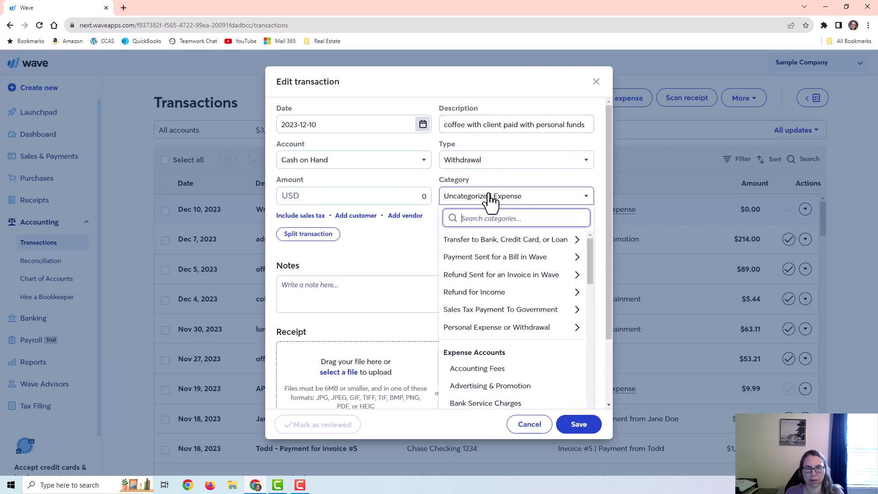
{"action": "type", "text": "meals"}
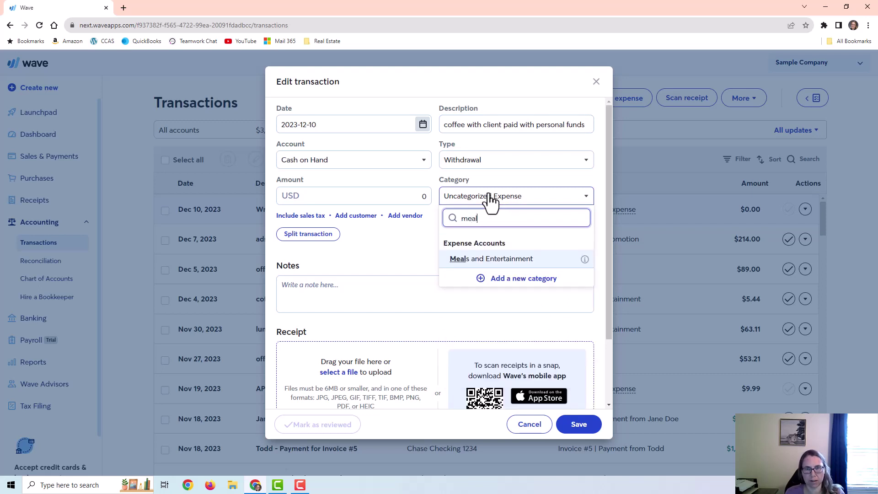
{"action": "left_click", "coordinate": [496, 260]}
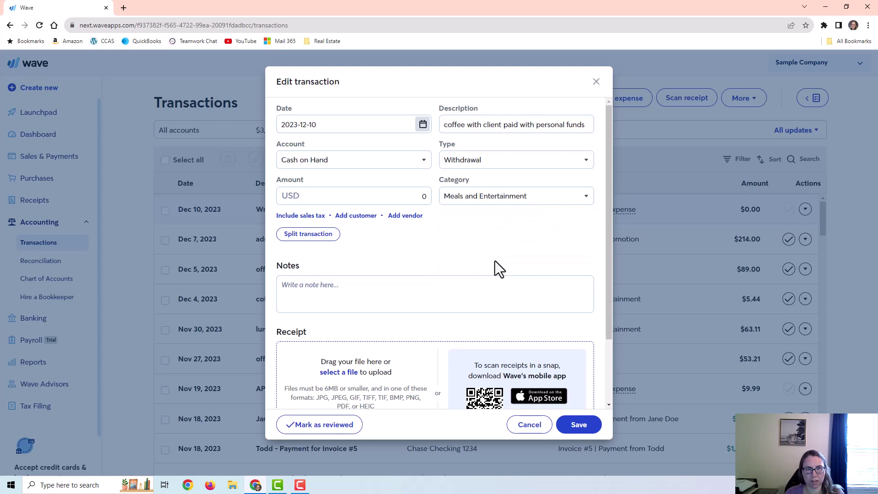
{"action": "left_click", "coordinate": [410, 195]}
{"action": "type", "text": "10"}
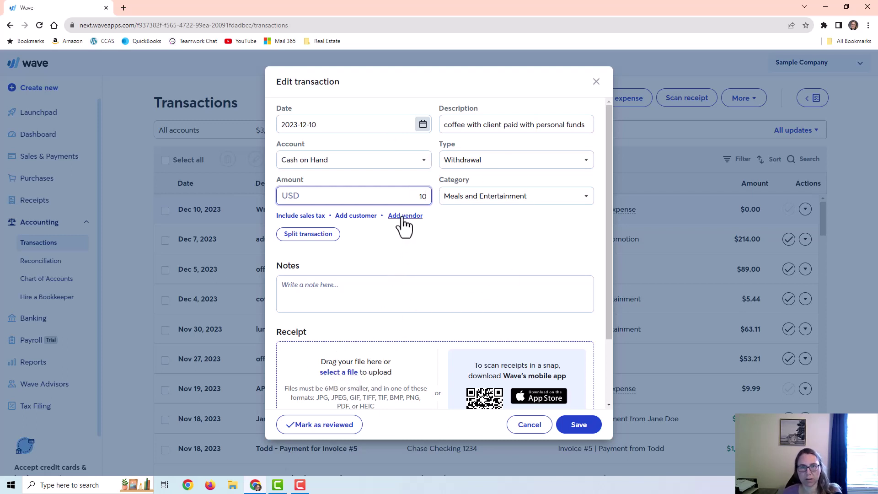
Set the expense's account to Owner Investment / Drawings under Business Owner Contribution and save the transaction.
{"action": "left_click", "coordinate": [341, 162]}
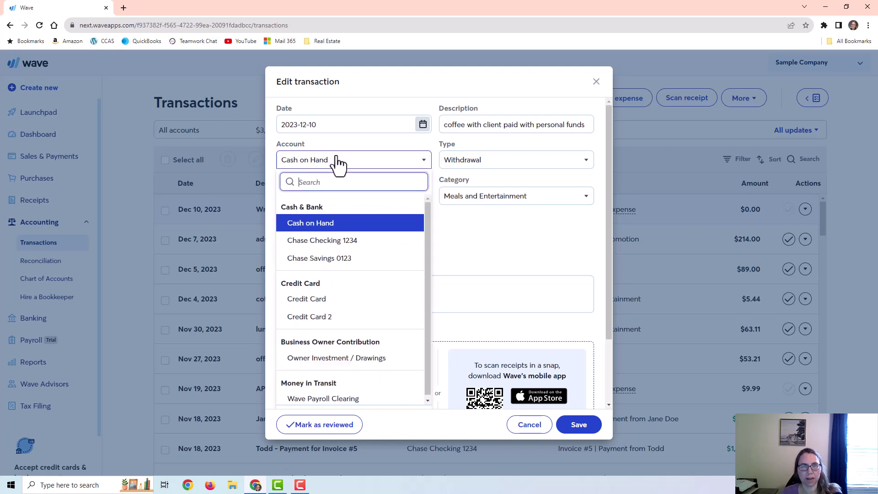
{"action": "left_click", "coordinate": [333, 242]}
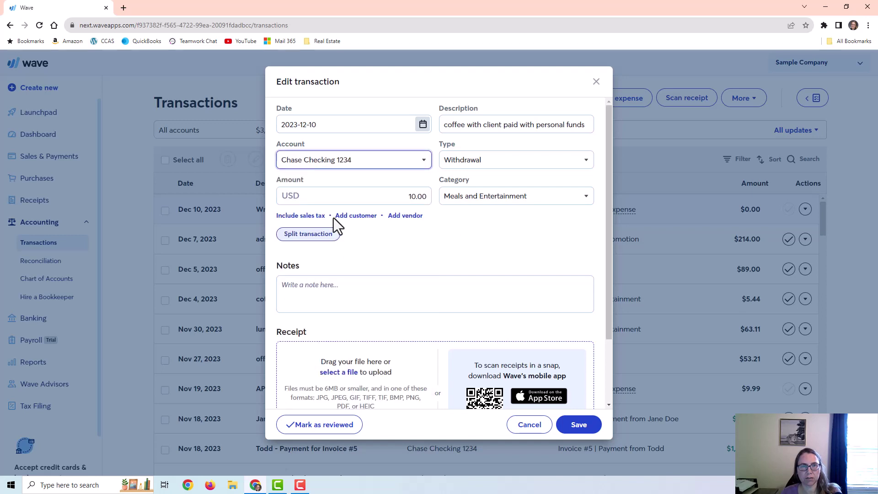
{"action": "left_click", "coordinate": [328, 164]}
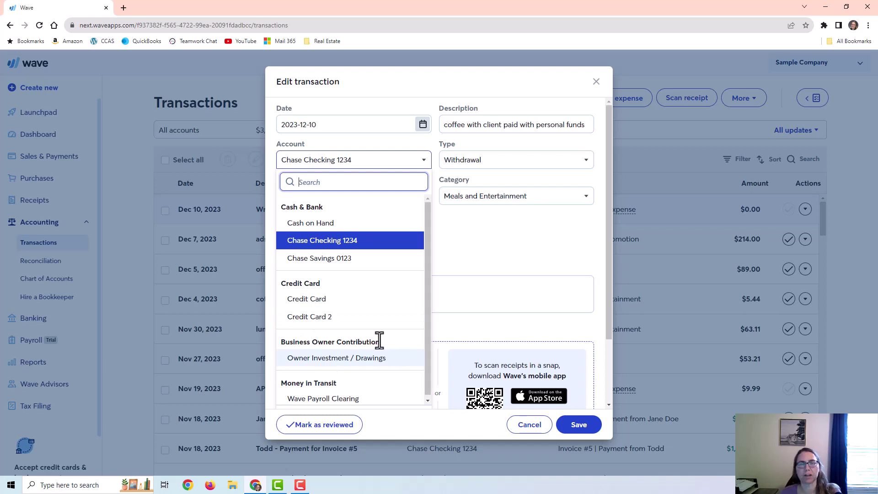
{"action": "left_click_drag", "start_coordinate": [282, 343], "coordinate": [381, 344]}
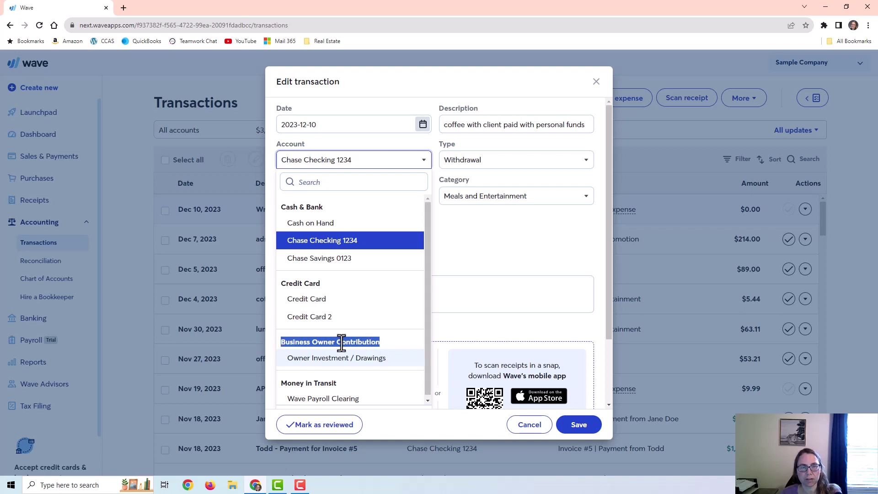
{"action": "left_click", "coordinate": [382, 344]}
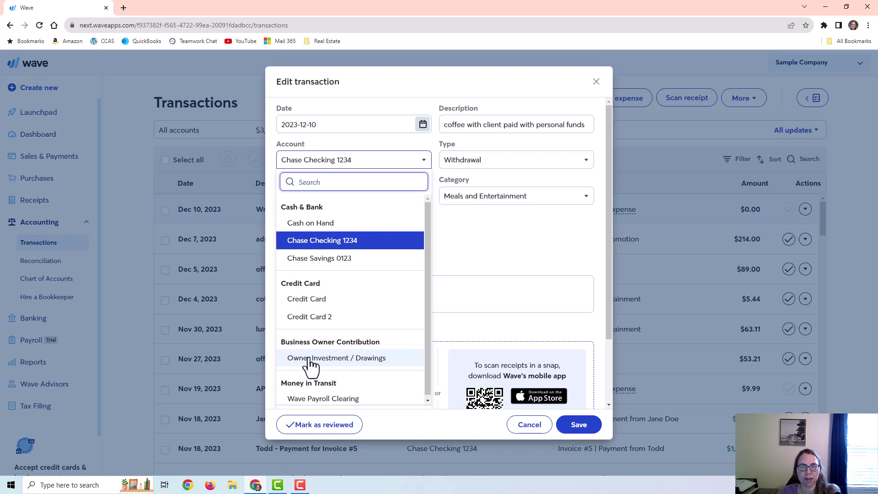
{"action": "left_click", "coordinate": [333, 360]}
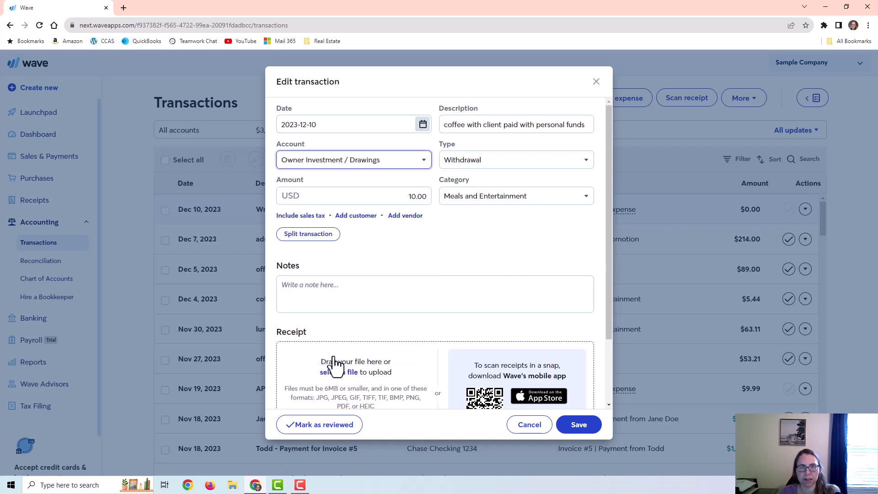
{"action": "left_click", "coordinate": [386, 161]}
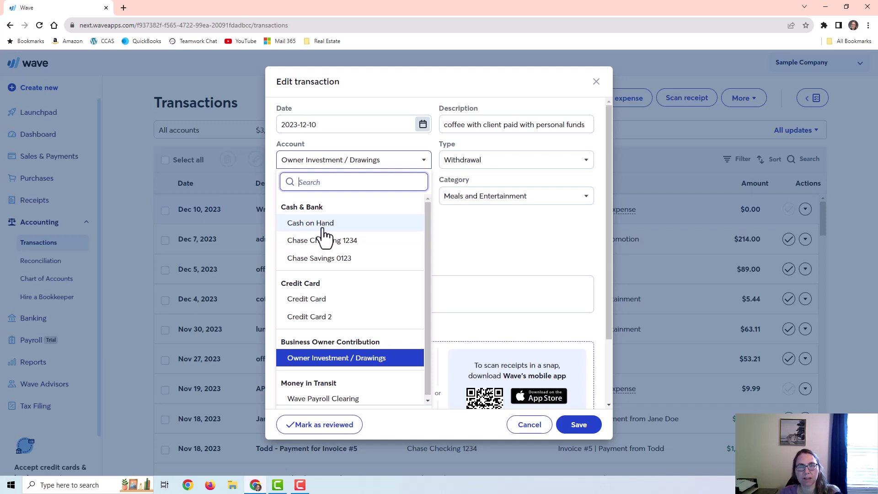
{"action": "left_click_drag", "start_coordinate": [281, 207], "coordinate": [304, 207]}
{"action": "left_click", "coordinate": [304, 207]}
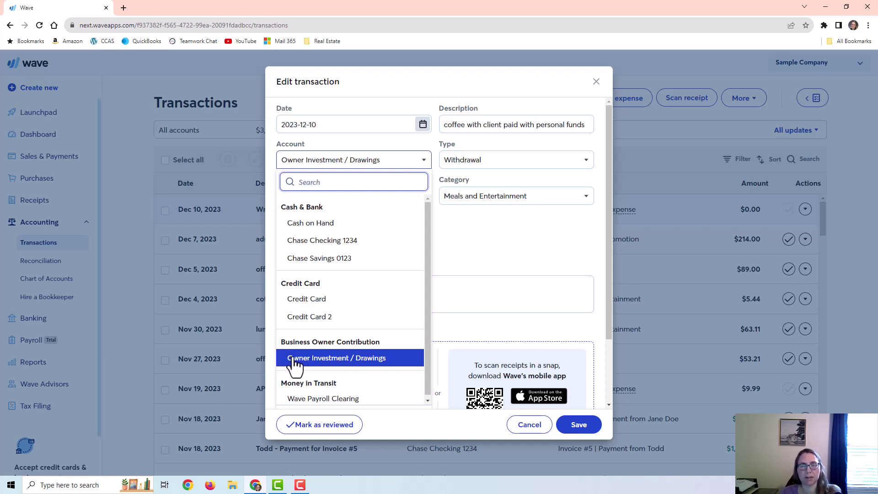
{"action": "left_click", "coordinate": [338, 358]}
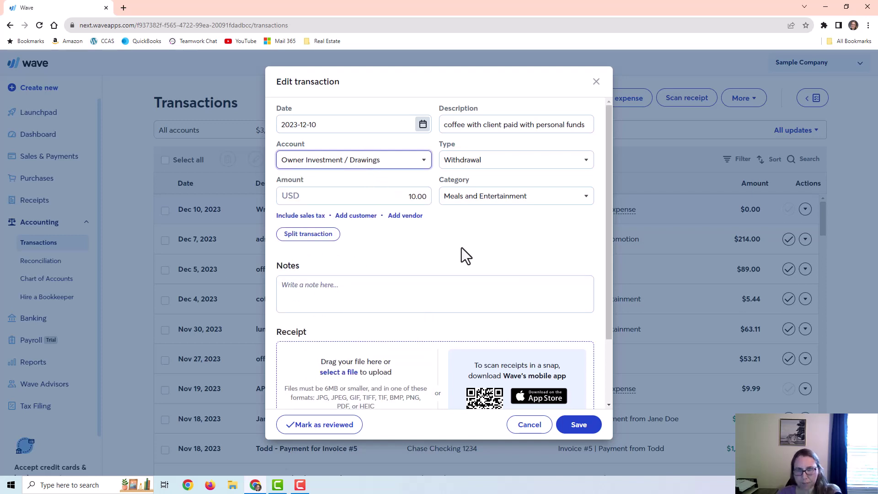
{"action": "left_click", "coordinate": [581, 429]}
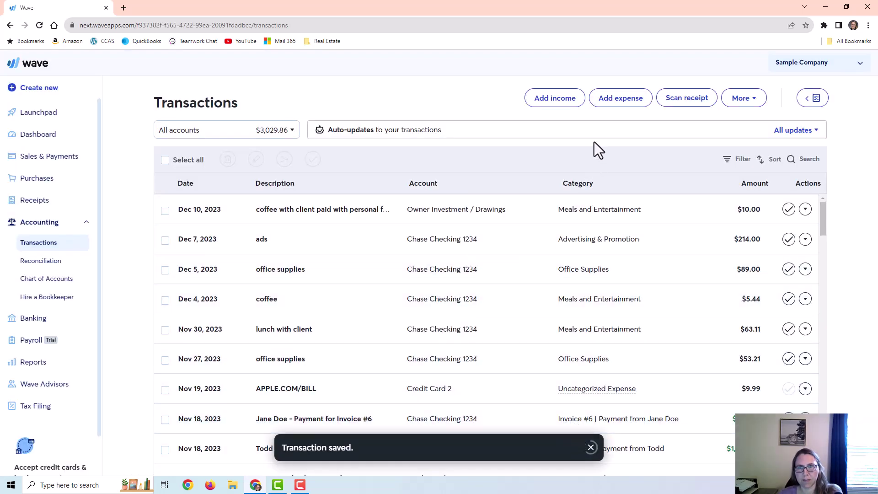
Add a journal transaction with the description "coffee with client paid with personal funds".
{"action": "left_click", "coordinate": [742, 101]}
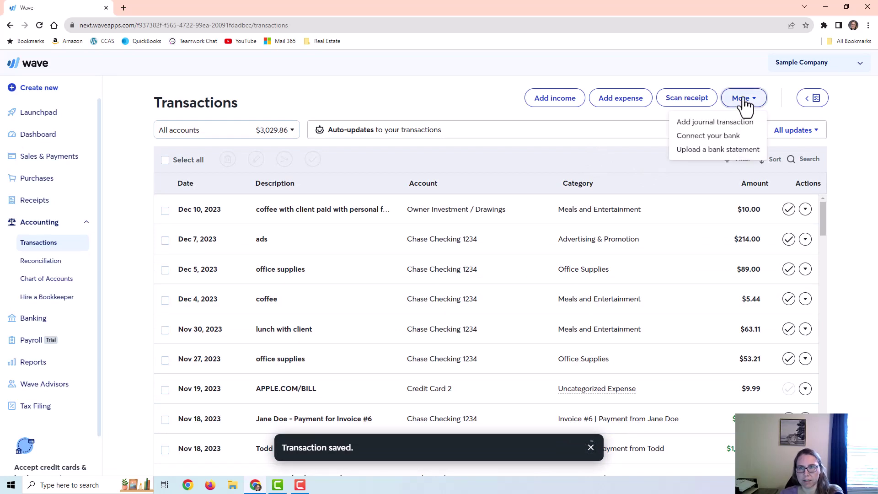
{"action": "left_click", "coordinate": [719, 125]}
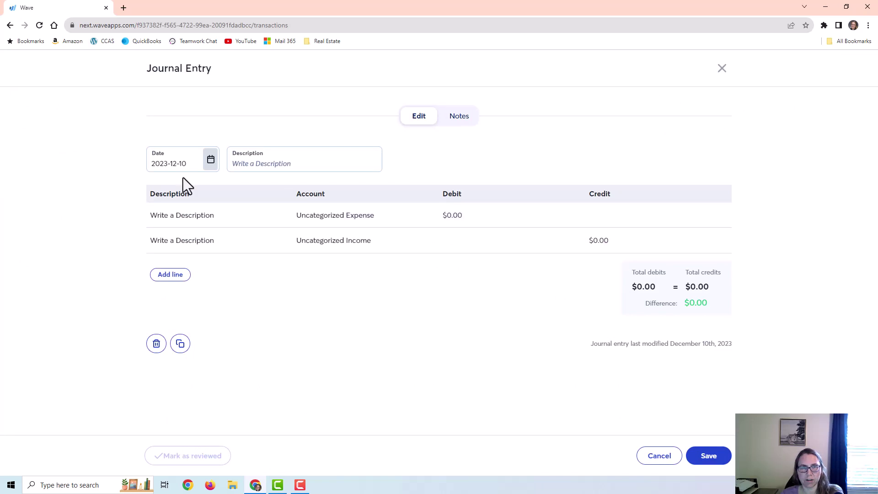
{"action": "left_click", "coordinate": [303, 161]}
{"action": "type", "text": "coffee with clie"}
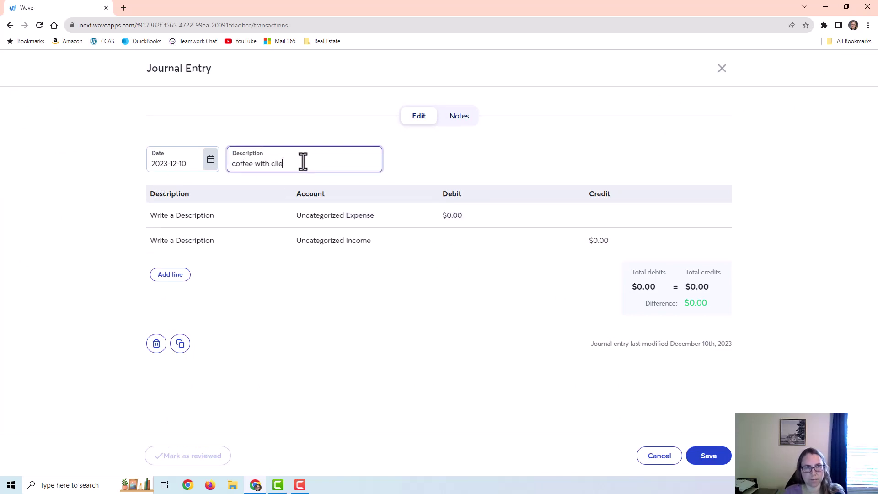
Assign the journal entry's first line to Meals and Entertainment with a debit of 10.
{"action": "left_click", "coordinate": [362, 216]}
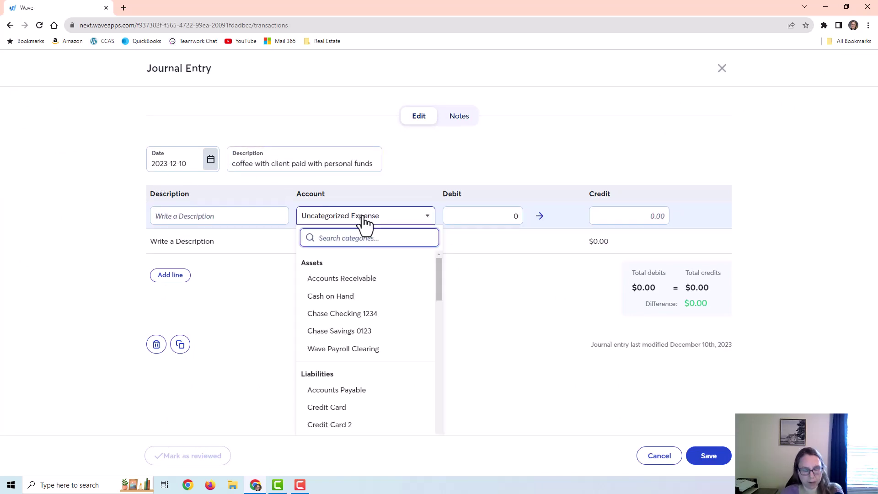
{"action": "type", "text": "meals"}
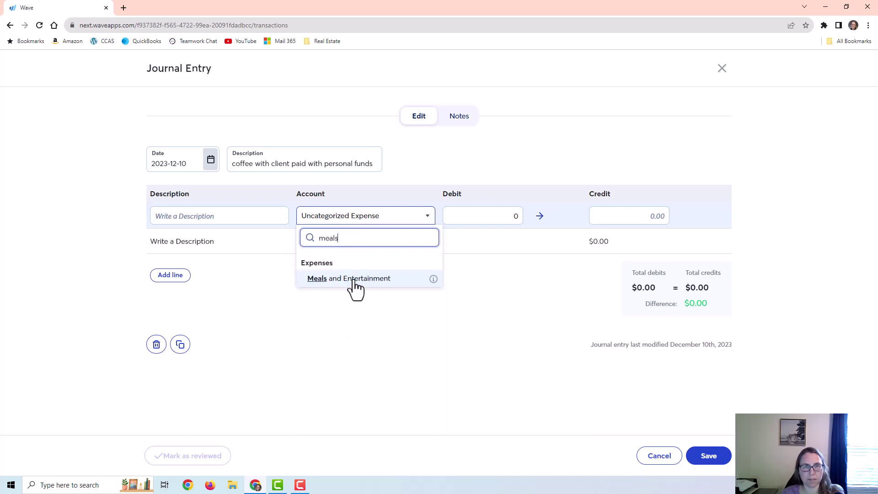
{"action": "left_click", "coordinate": [355, 280]}
{"action": "left_click", "coordinate": [489, 219]}
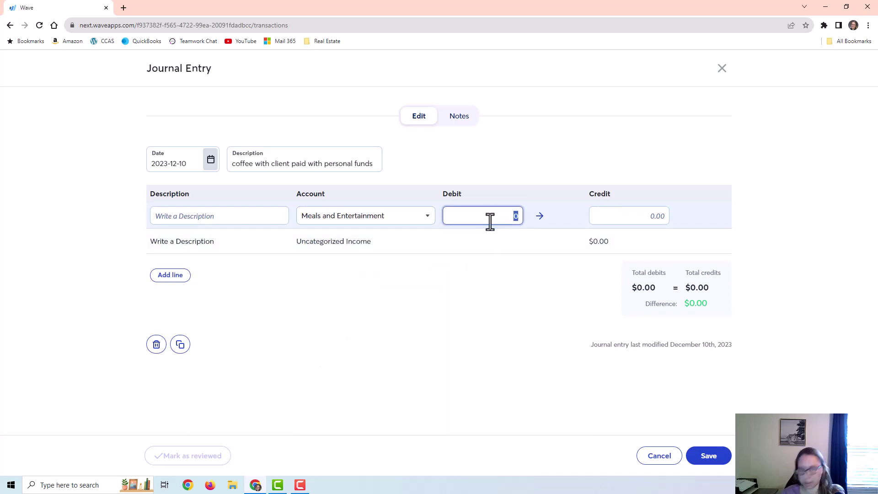
{"action": "type", "text": "10"}
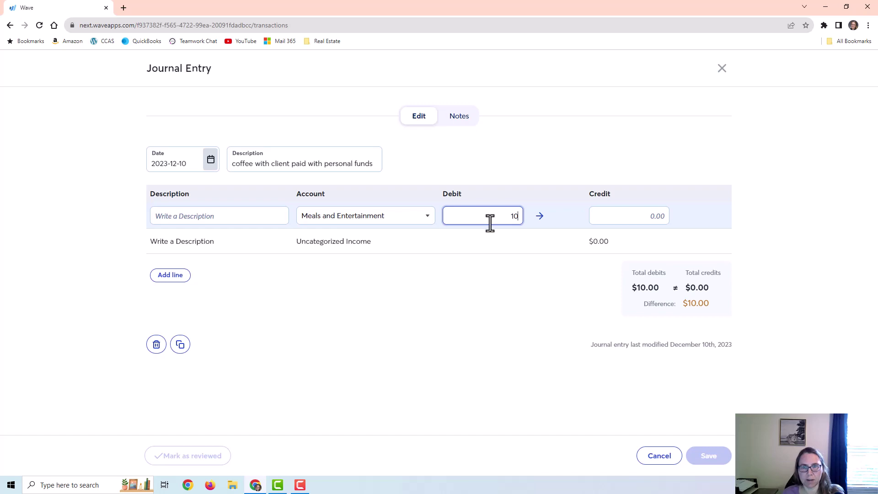
{"action": "left_click_drag", "start_coordinate": [448, 195], "coordinate": [468, 194]}
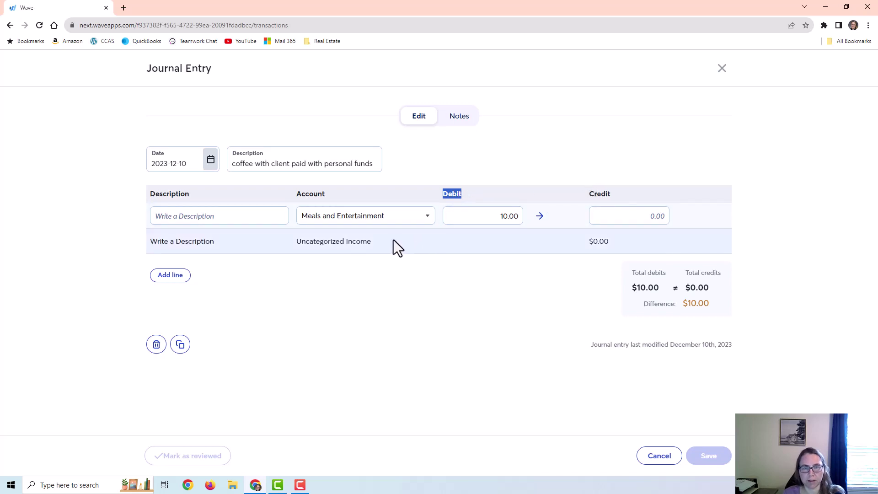
Assign the journal entry's second line to Owner Investment / Drawings with a credit of 10.
{"action": "left_click", "coordinate": [359, 242]}
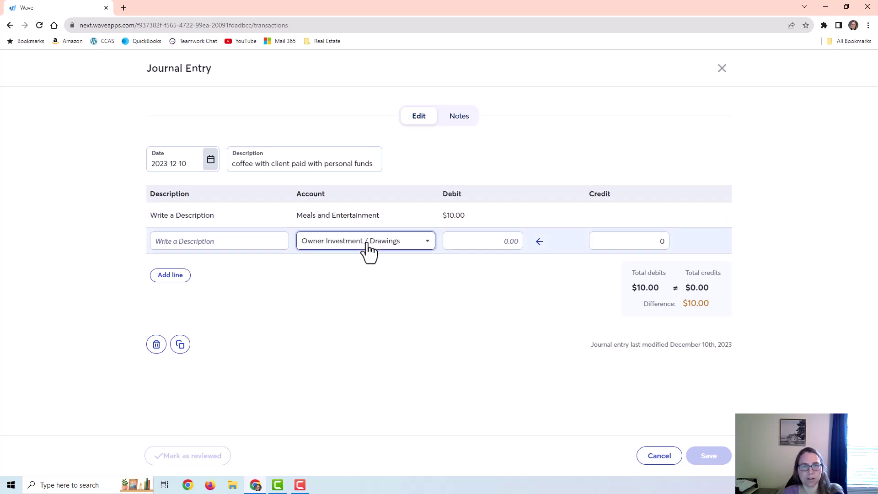
{"action": "left_click", "coordinate": [368, 249]}
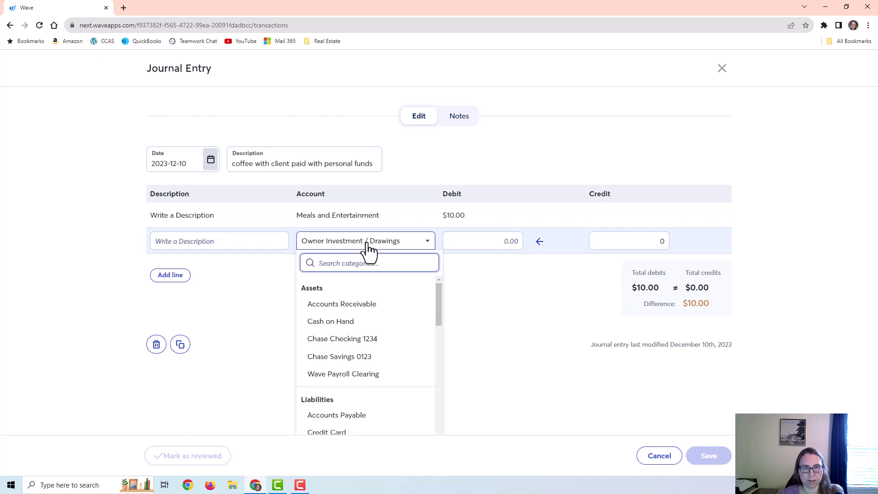
{"action": "left_click", "coordinate": [369, 247]}
{"action": "left_click", "coordinate": [640, 241]}
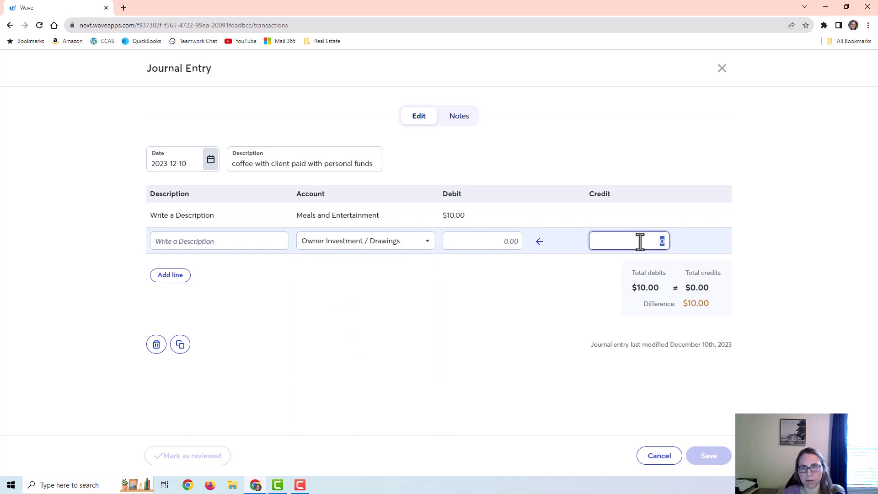
{"action": "type", "text": "10"}
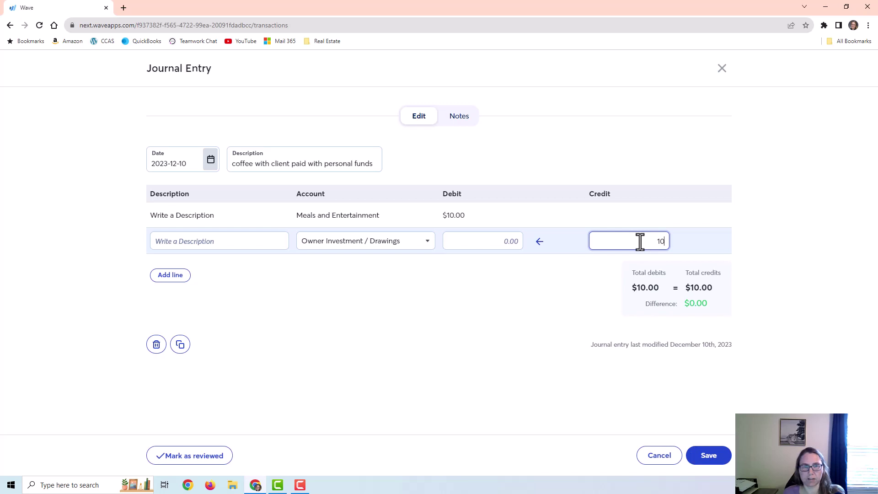
{"action": "left_click", "coordinate": [495, 322]}
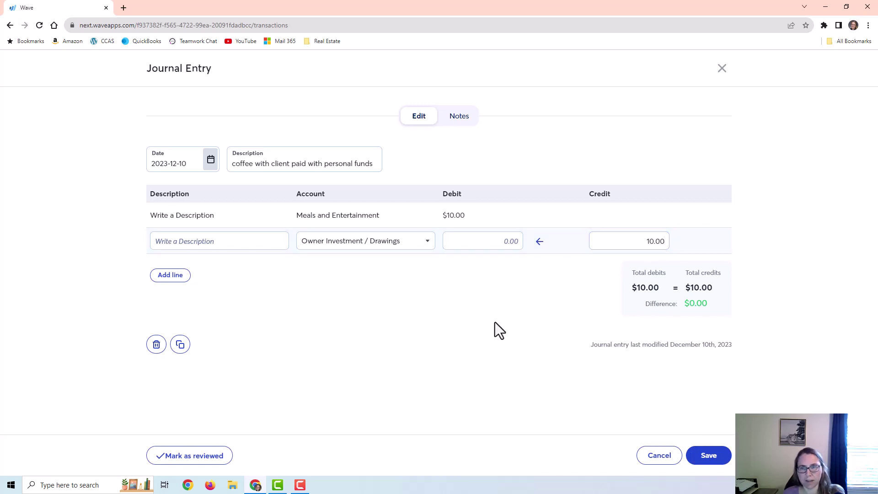
Copy the journal entry's main description into the description of both the debit and credit lines.
{"action": "left_click", "coordinate": [380, 164]}
{"action": "left_click_drag", "start_coordinate": [372, 161], "coordinate": [215, 161]}
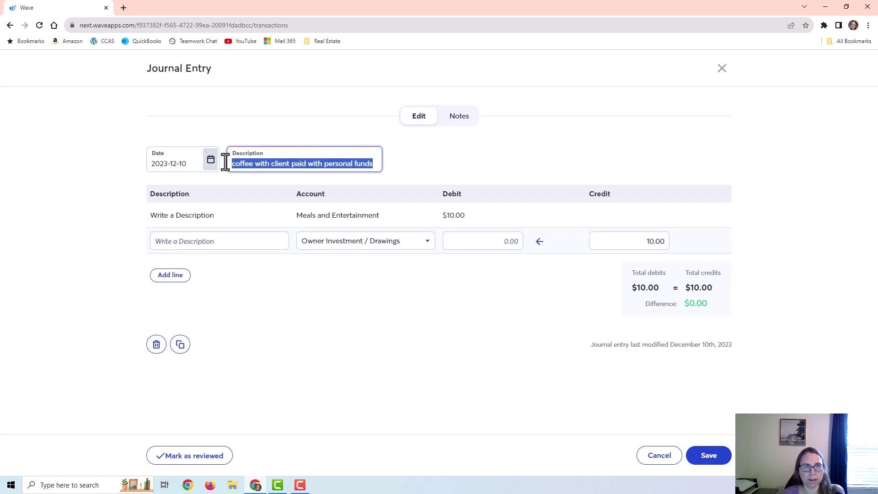
{"action": "right_click", "coordinate": [254, 166]}
{"action": "left_click", "coordinate": [276, 195]}
{"action": "left_click", "coordinate": [218, 216]}
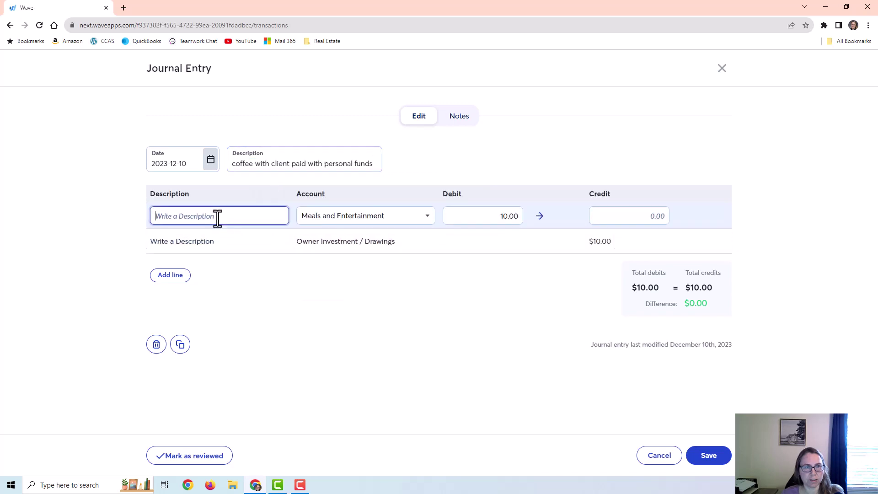
{"action": "key", "text": "ctrl+v"}
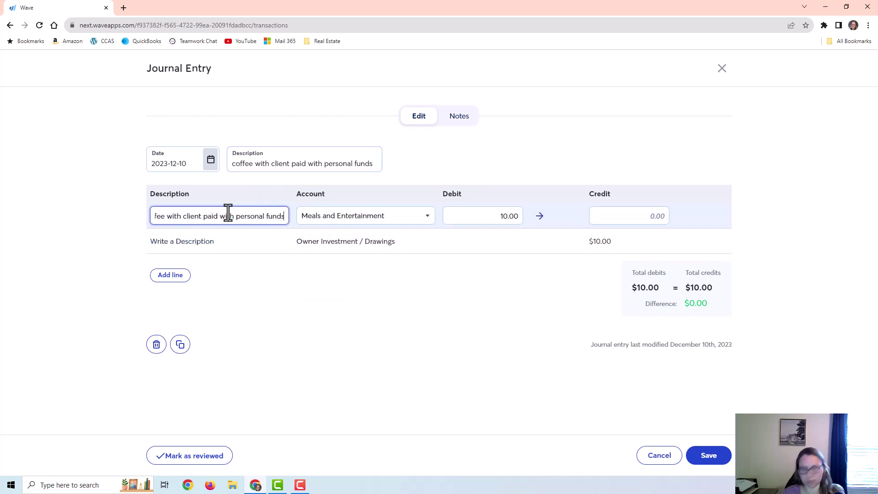
{"action": "left_click", "coordinate": [203, 242]}
{"action": "key", "text": "ctrl+v"}
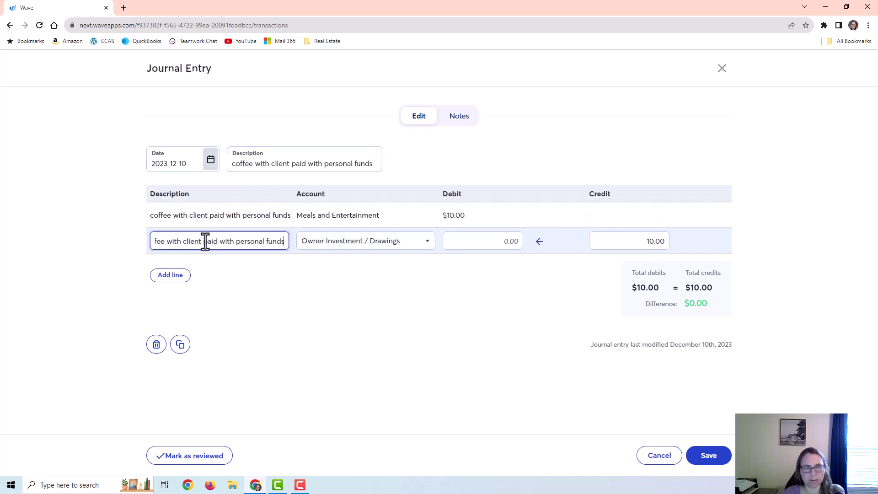
Check the journal entry's notes section and save the completed entry.
{"action": "left_click", "coordinate": [307, 308]}
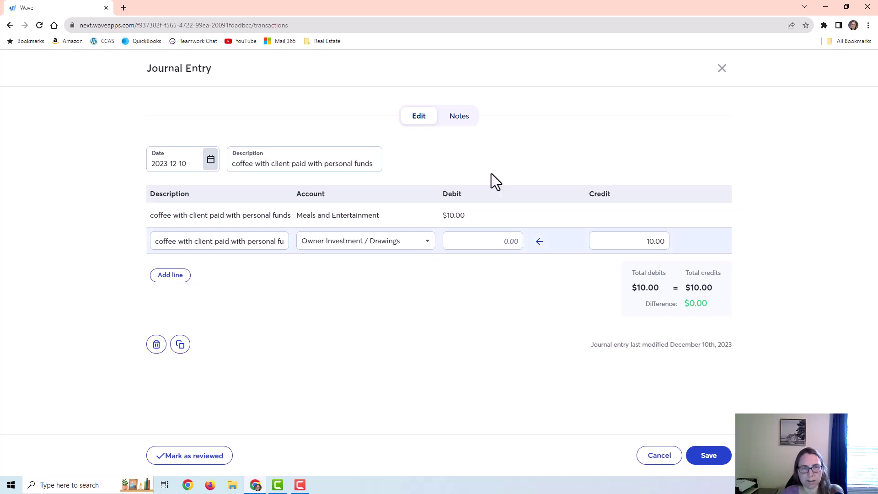
{"action": "left_click", "coordinate": [460, 121]}
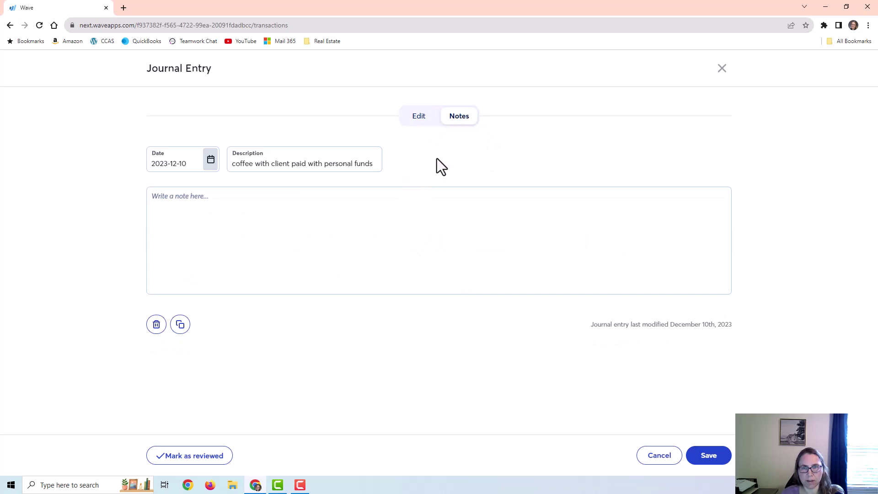
{"action": "left_click", "coordinate": [428, 118]}
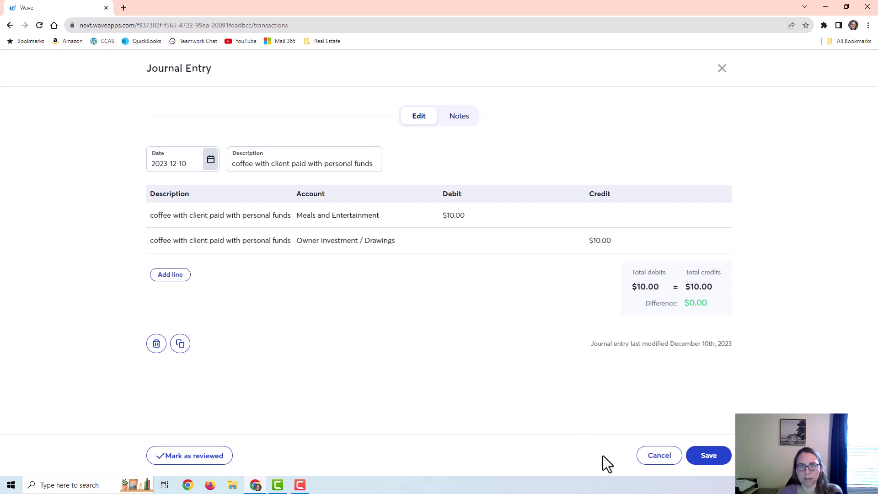
{"action": "left_click", "coordinate": [706, 454]}
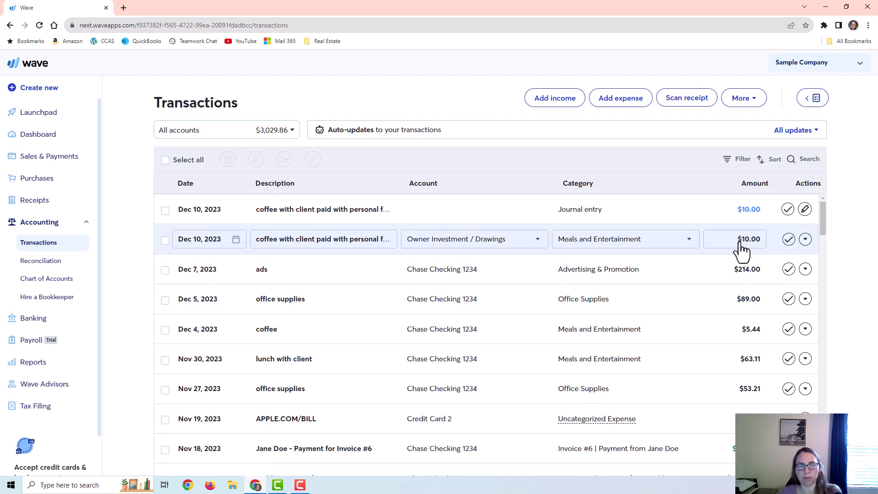
Open the Profit & Loss report and set its date range to calendar year 2023.
{"action": "left_click", "coordinate": [32, 362]}
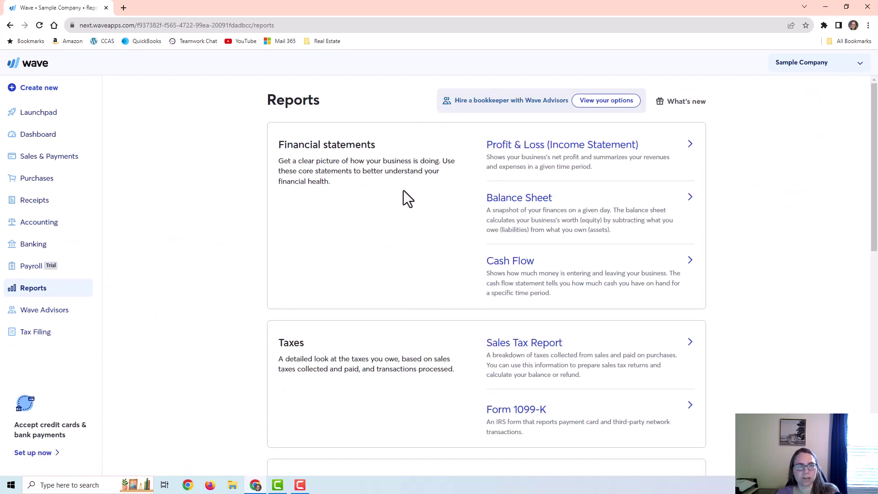
{"action": "left_click", "coordinate": [527, 147]}
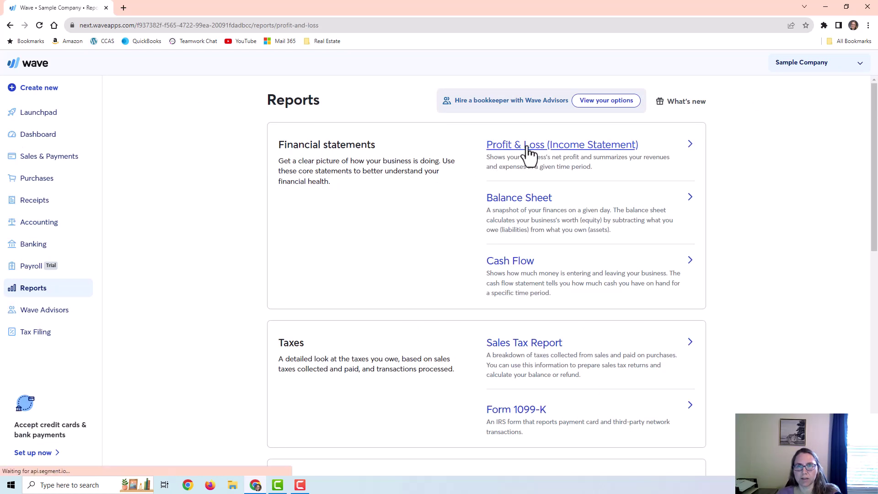
{"action": "left_click", "coordinate": [373, 143]}
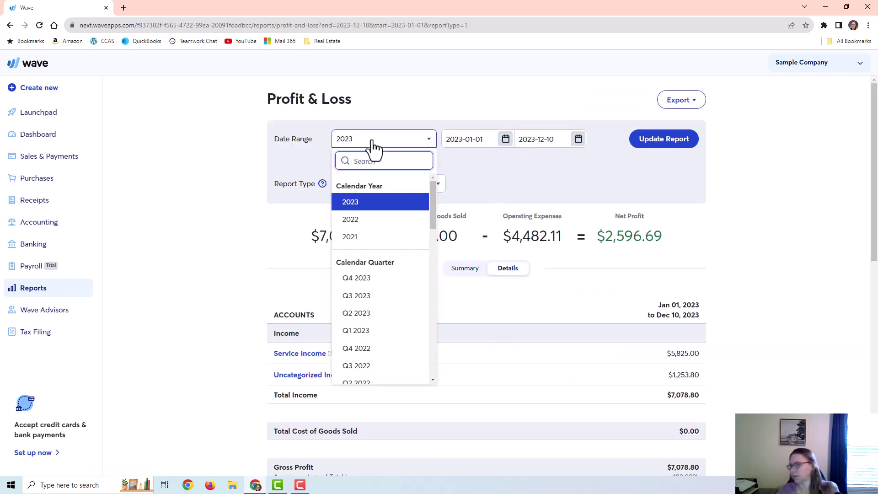
{"action": "left_click", "coordinate": [384, 203]}
Switch the report type to Cash Basis (Paid) and back to Accrual (Paid & Unpaid).
{"action": "left_click", "coordinate": [411, 188]}
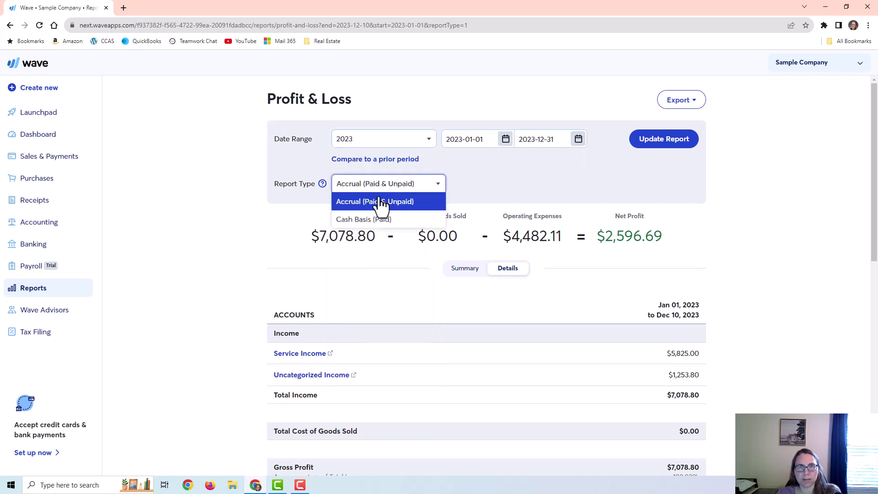
{"action": "left_click", "coordinate": [363, 218]}
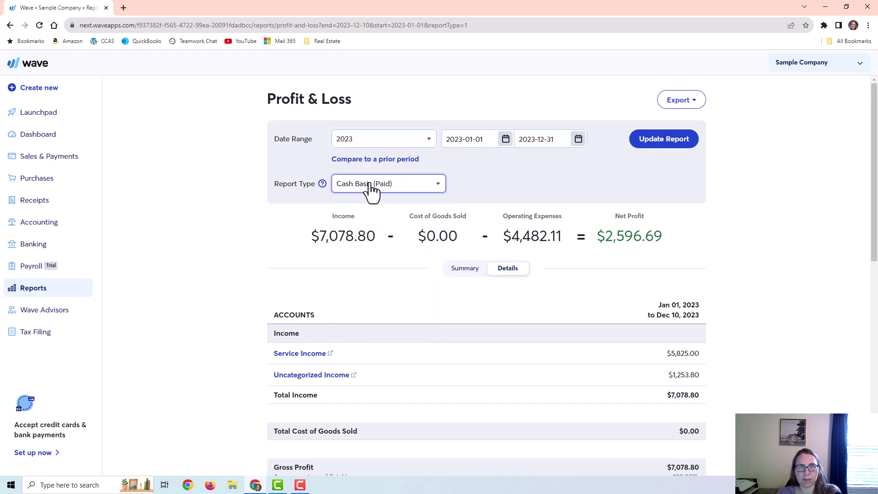
{"action": "left_click", "coordinate": [372, 190]}
{"action": "left_click", "coordinate": [371, 204]}
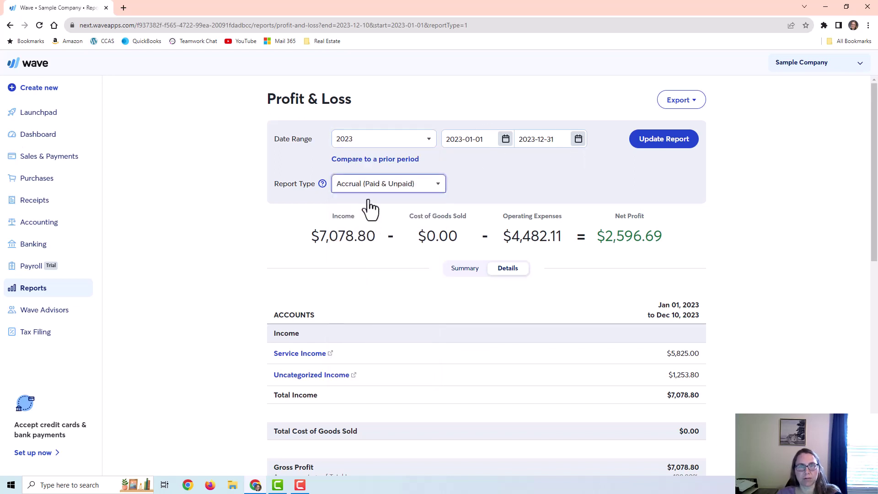
Update the Profit & Loss report and examine the transactions behind Meals and Entertainment under Operating Expenses.
{"action": "left_click", "coordinate": [666, 144]}
{"action": "scroll", "coordinate": [492, 187], "scroll_direction": "down", "scroll_amount": 2}
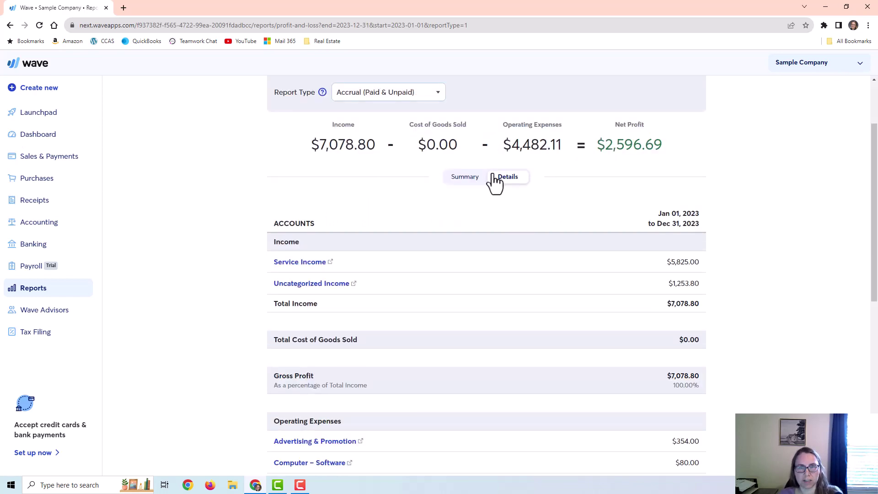
{"action": "scroll", "coordinate": [457, 204], "scroll_direction": "down", "scroll_amount": 6}
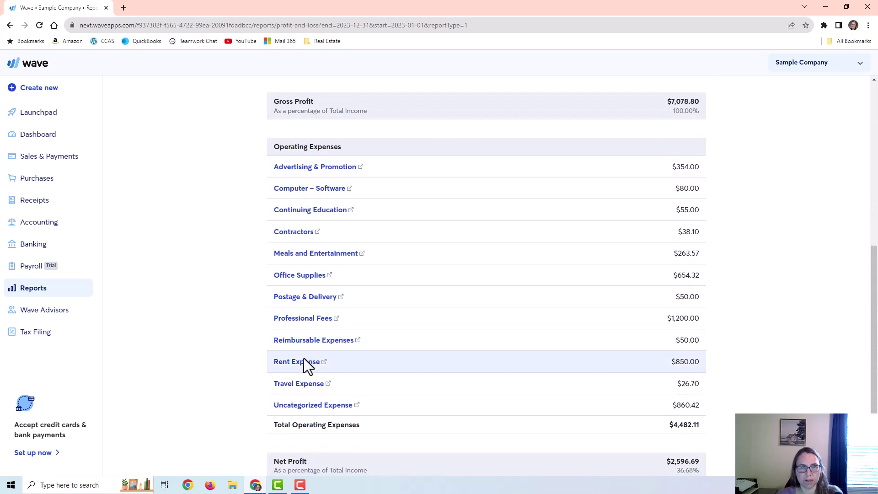
{"action": "left_click", "coordinate": [316, 255]}
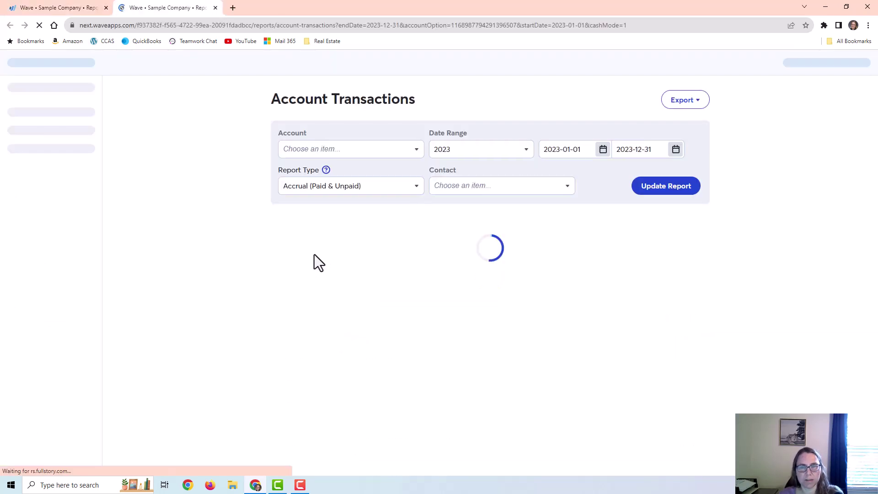
{"action": "scroll", "coordinate": [453, 261], "scroll_direction": "down", "scroll_amount": 2}
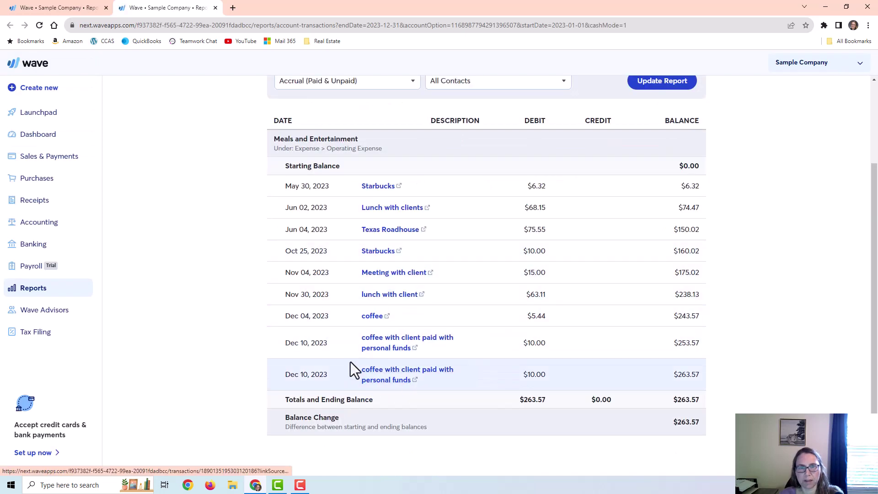